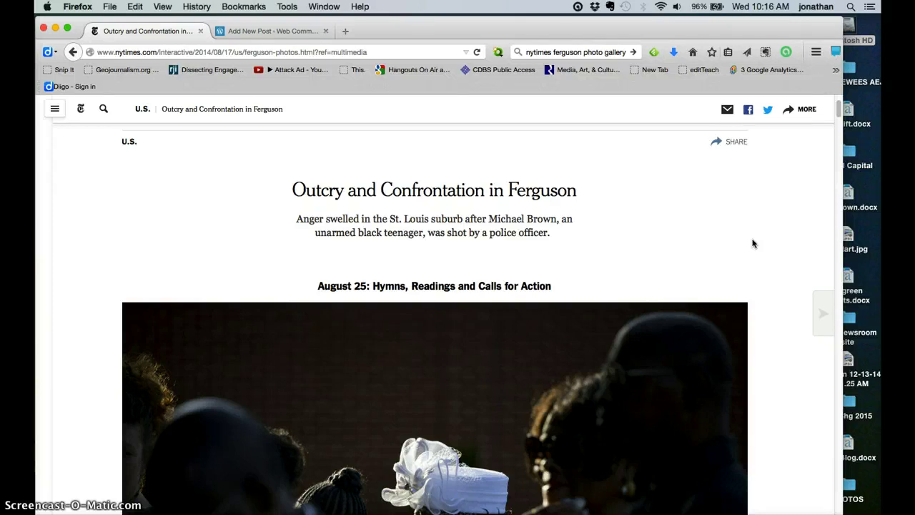
Look over the opening of the Ferguson photo story, jump to the Aug. 23 section and examine its first photo and caption.
scroll(752, 243, down, 2)
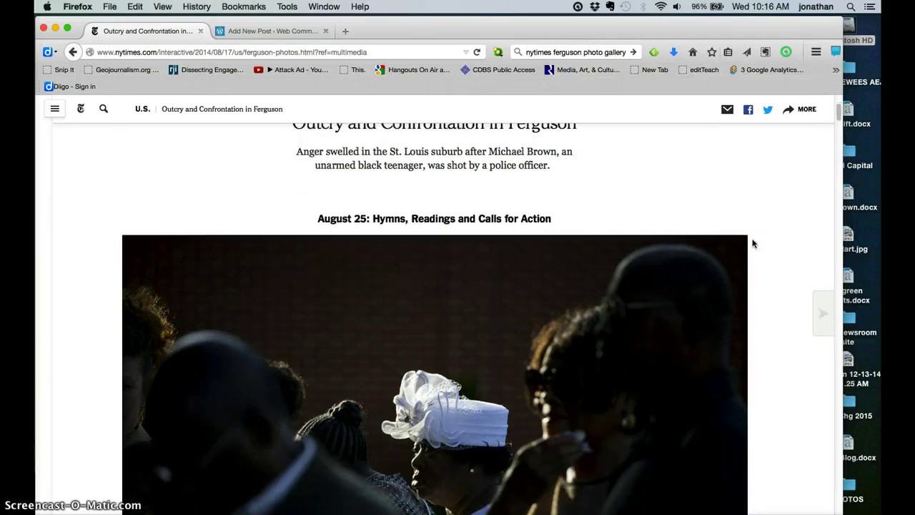
scroll(752, 241, up, 5)
scroll(752, 241, down, 2)
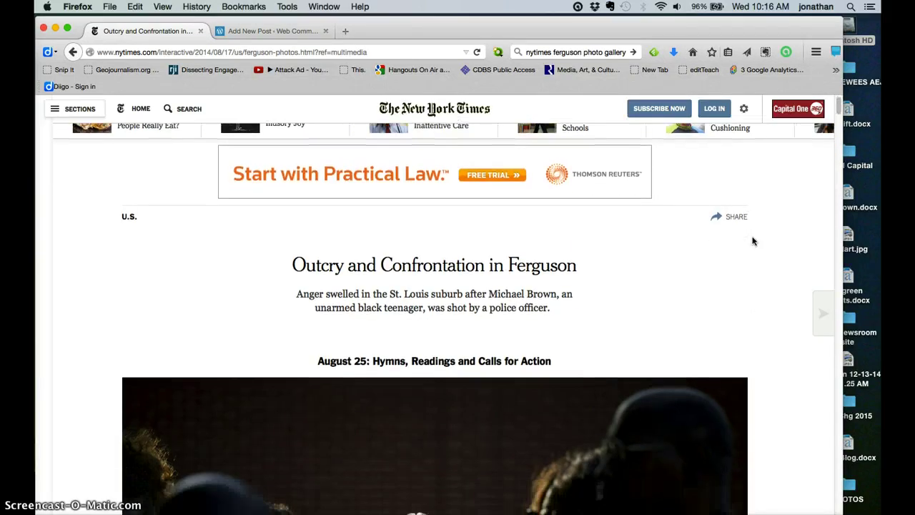
scroll(752, 241, down, 1)
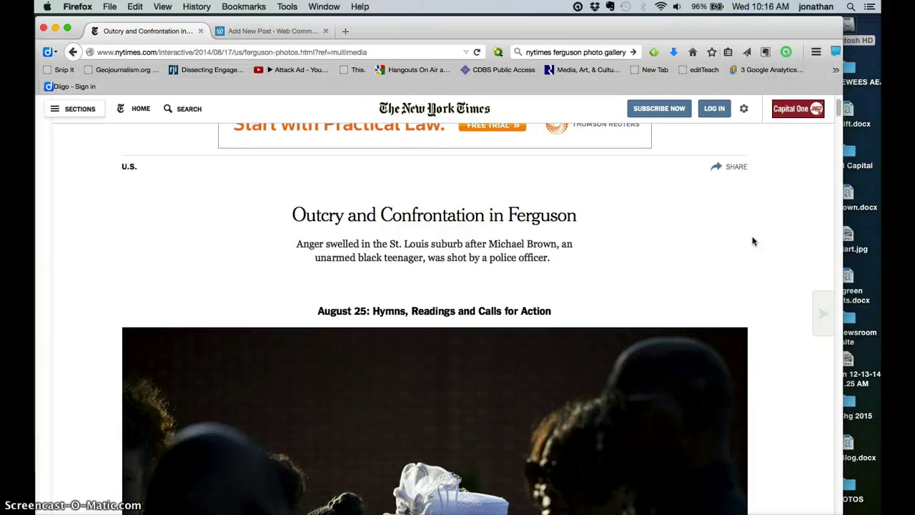
scroll(752, 241, down, 7)
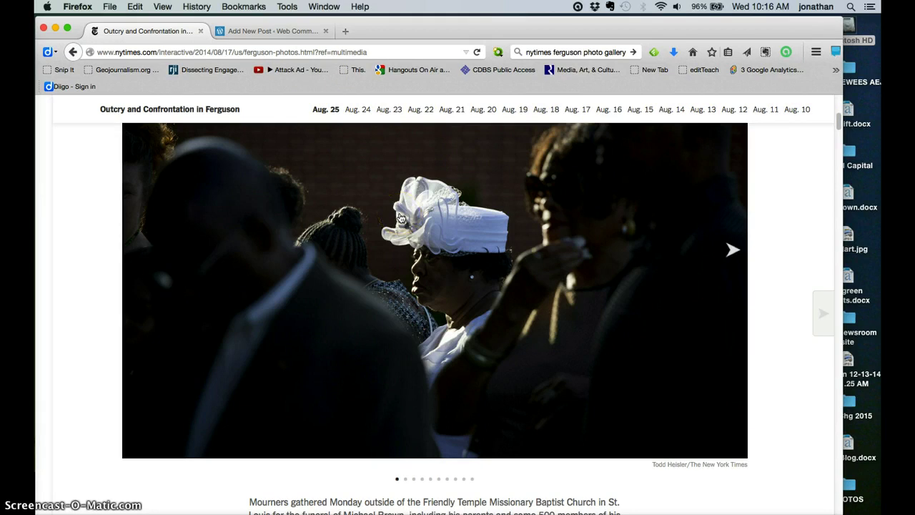
click(393, 111)
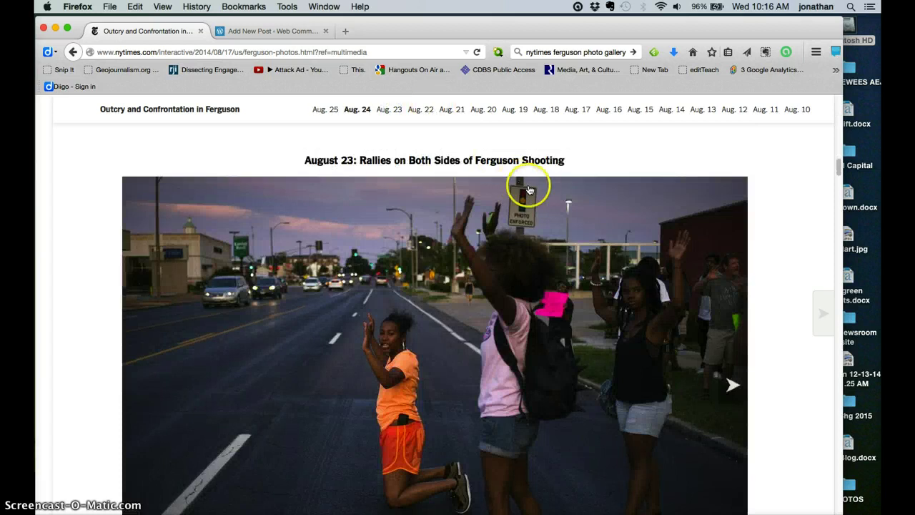
scroll(763, 227, down, 2)
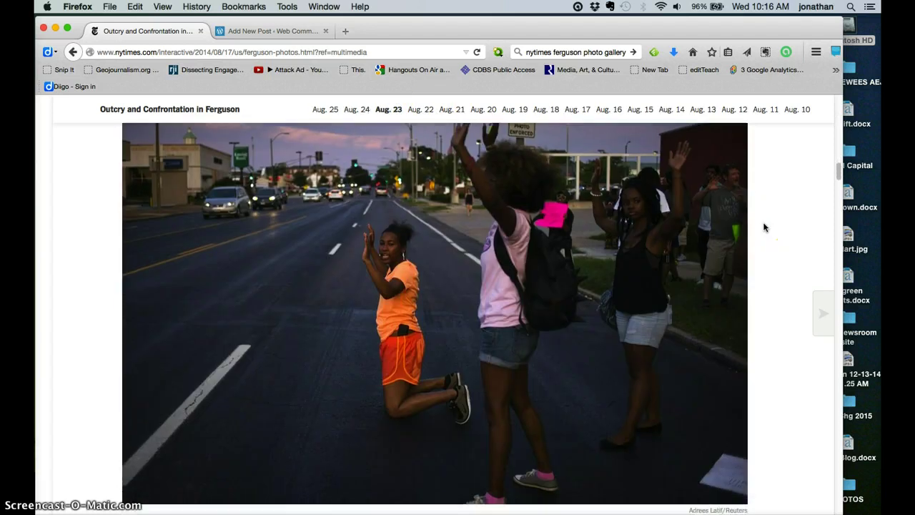
scroll(763, 227, down, 2)
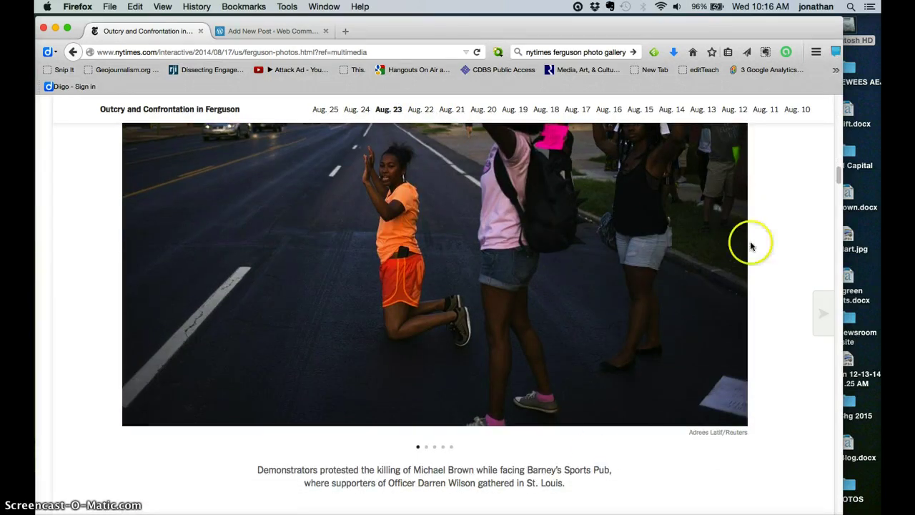
scroll(721, 353, up, 2)
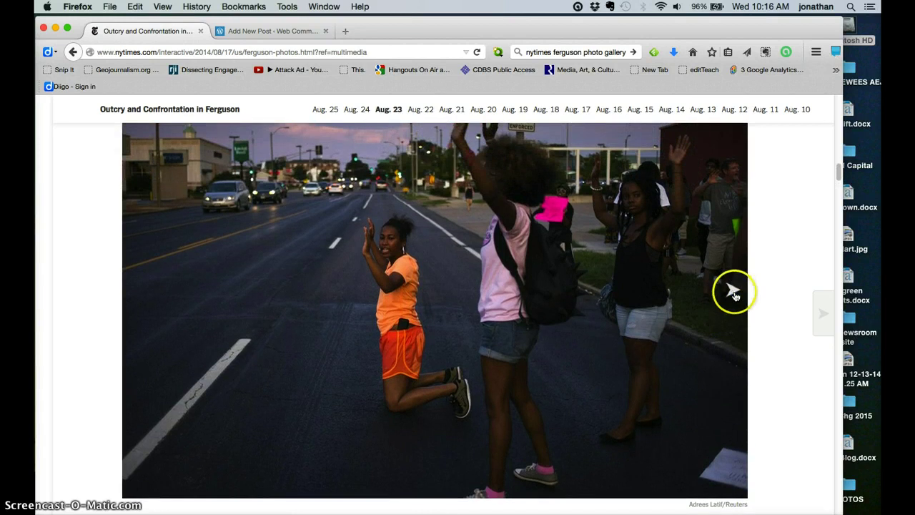
Page forward through the Aug. 23 slideshow to its last photo and back to the first one.
click(732, 291)
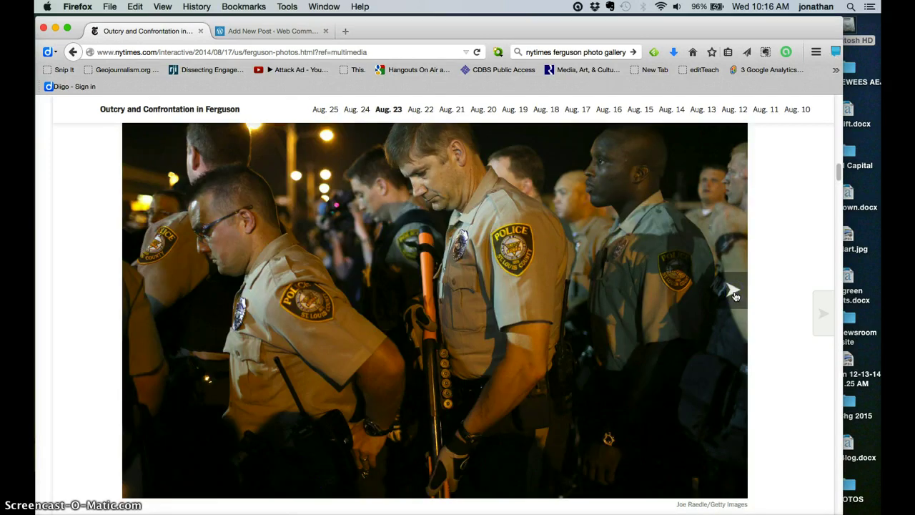
click(733, 293)
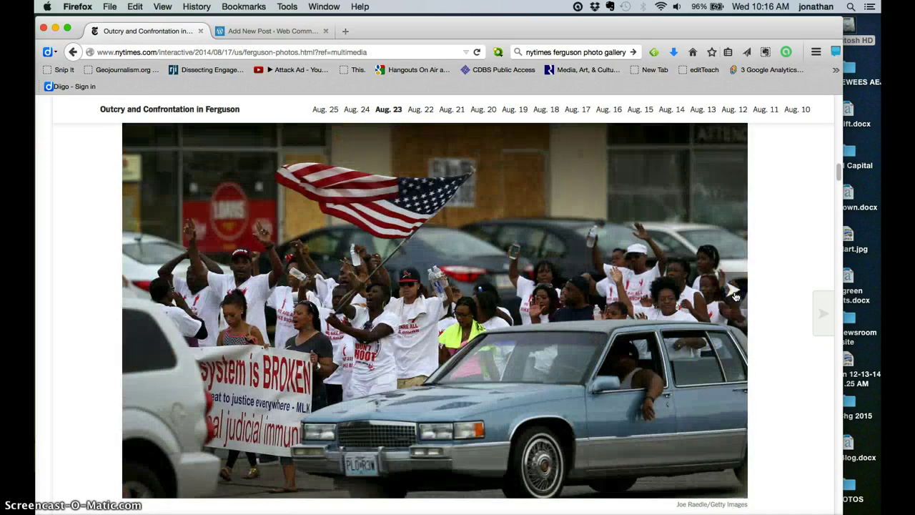
click(733, 293)
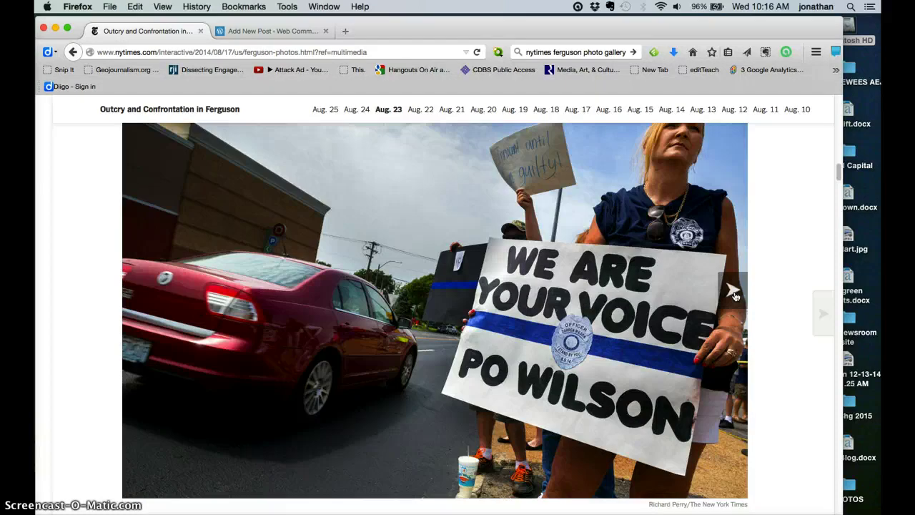
click(733, 293)
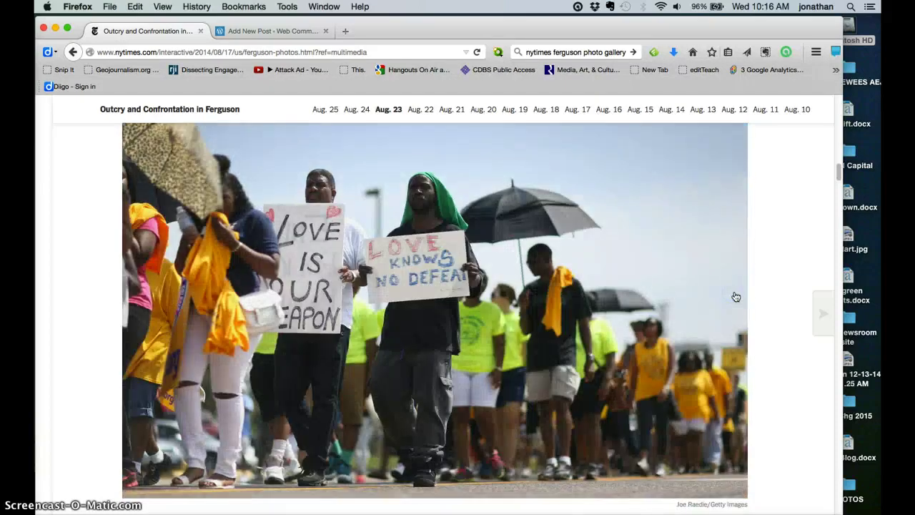
click(135, 293)
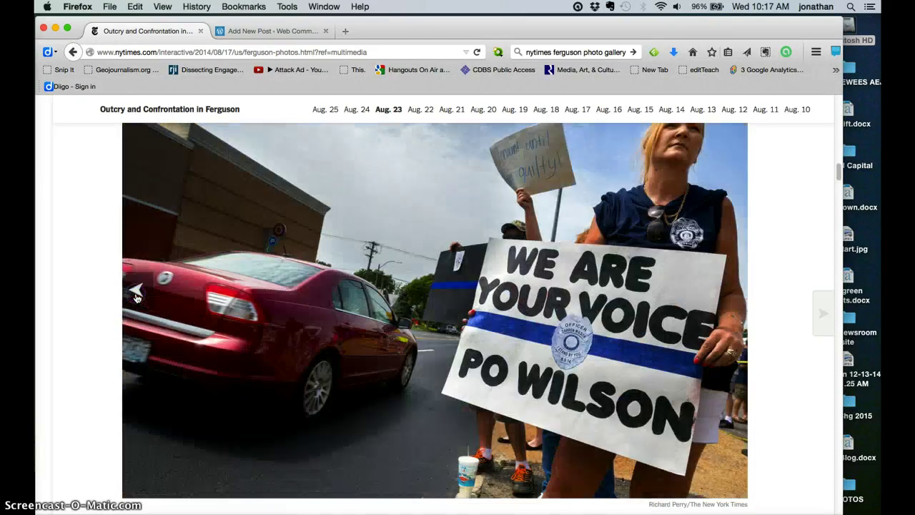
click(135, 293)
click(135, 293)
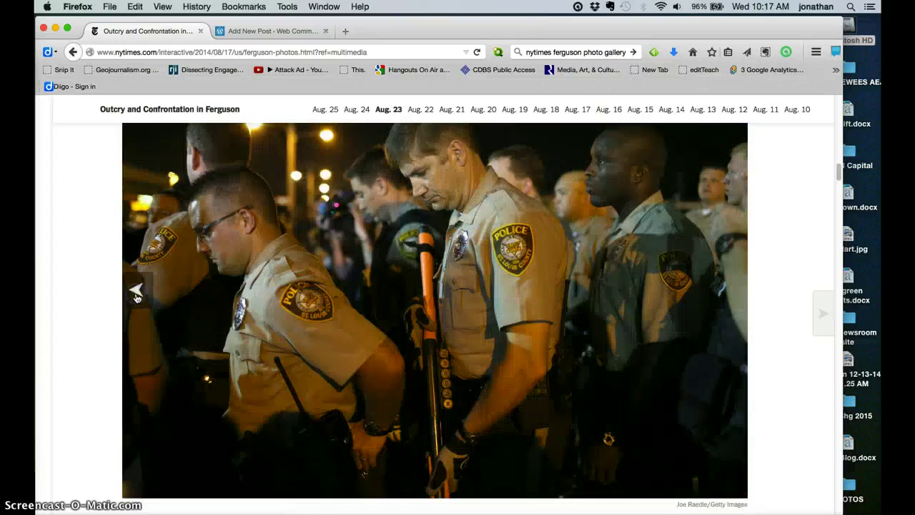
click(135, 293)
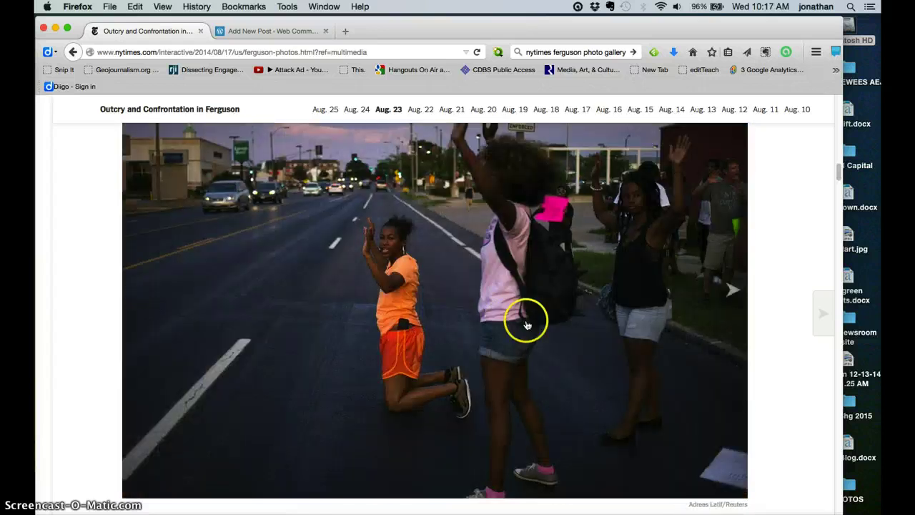
Go to the Aug. 22 section and page through its slideshow to the last photo, the rose memorial.
scroll(527, 325, down, 10)
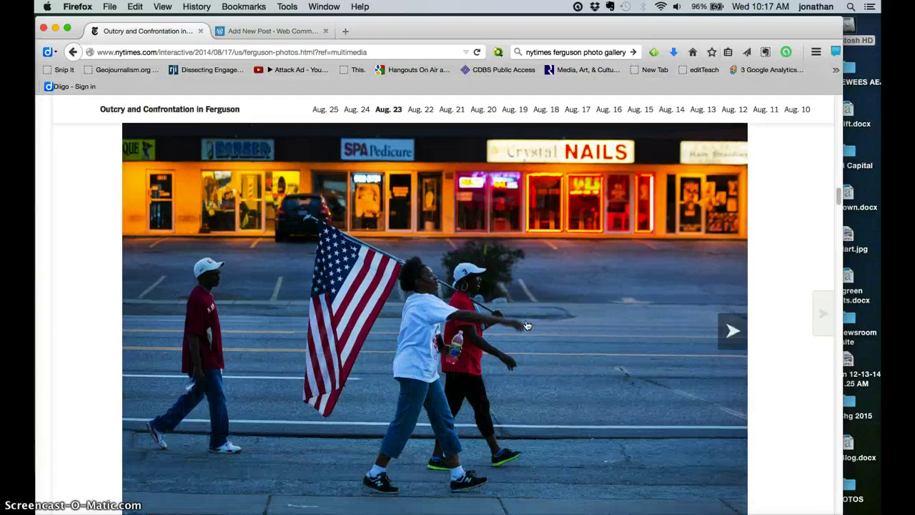
click(700, 340)
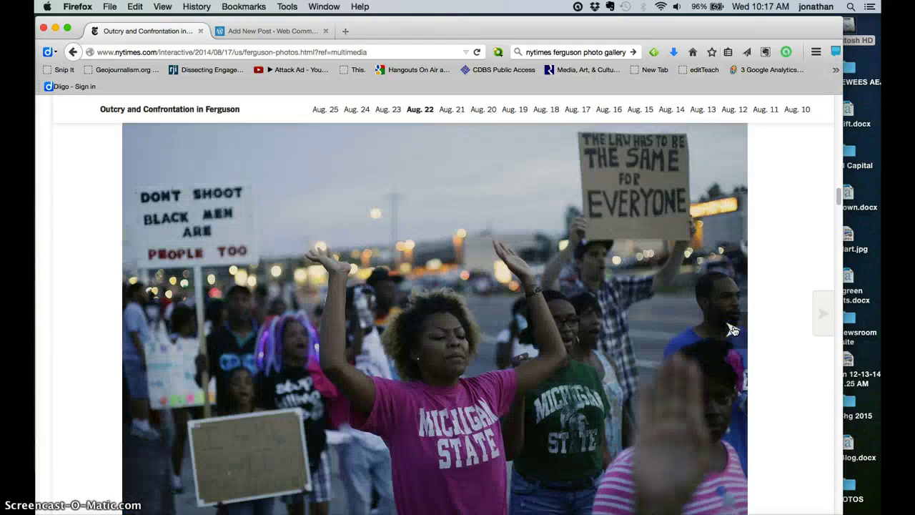
click(732, 329)
click(733, 329)
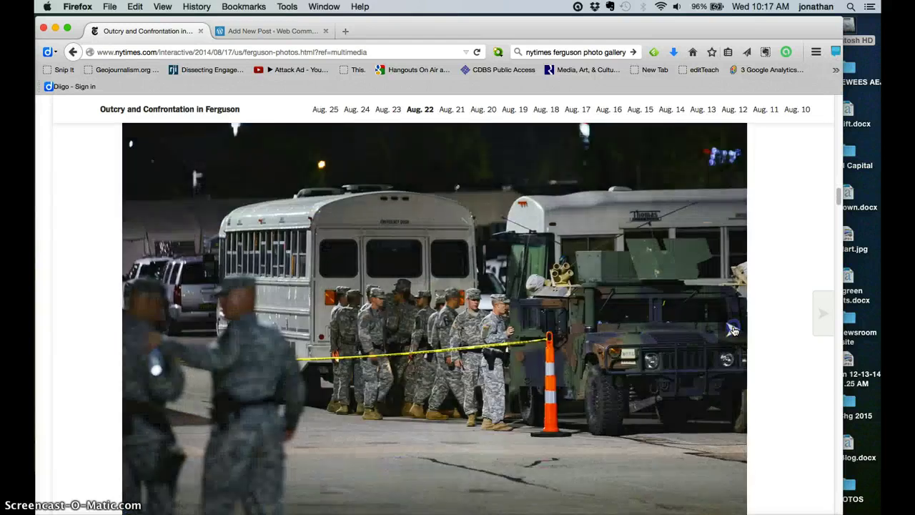
click(733, 330)
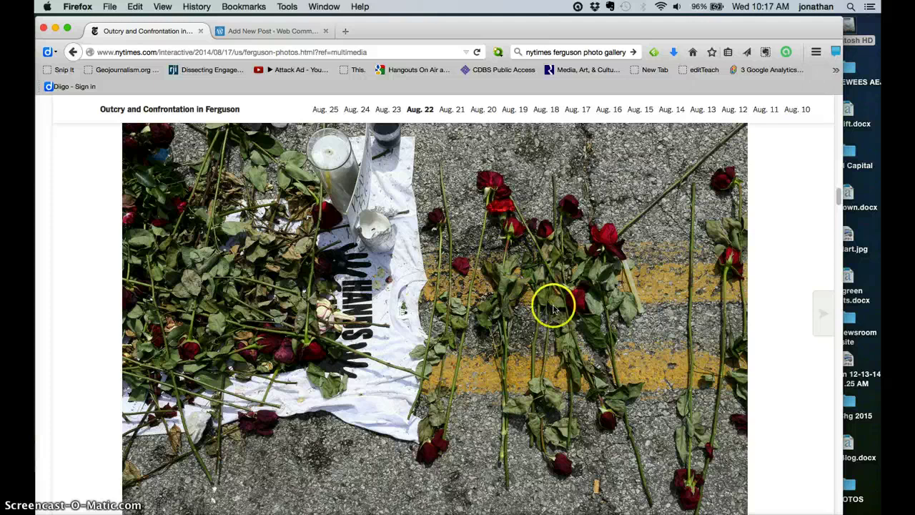
Examine the caption and photo credit beneath the rose memorial photo.
scroll(664, 272, down, 2)
scroll(666, 272, down, 1)
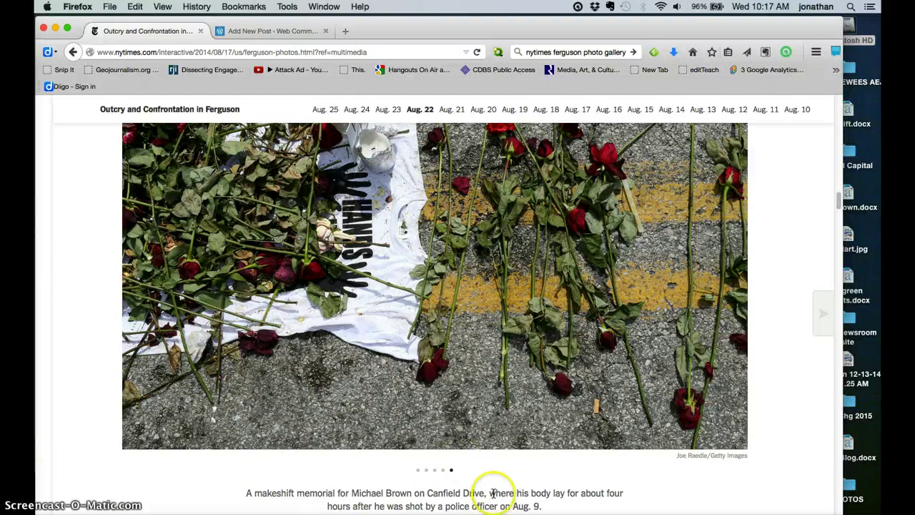
scroll(459, 489, down, 1)
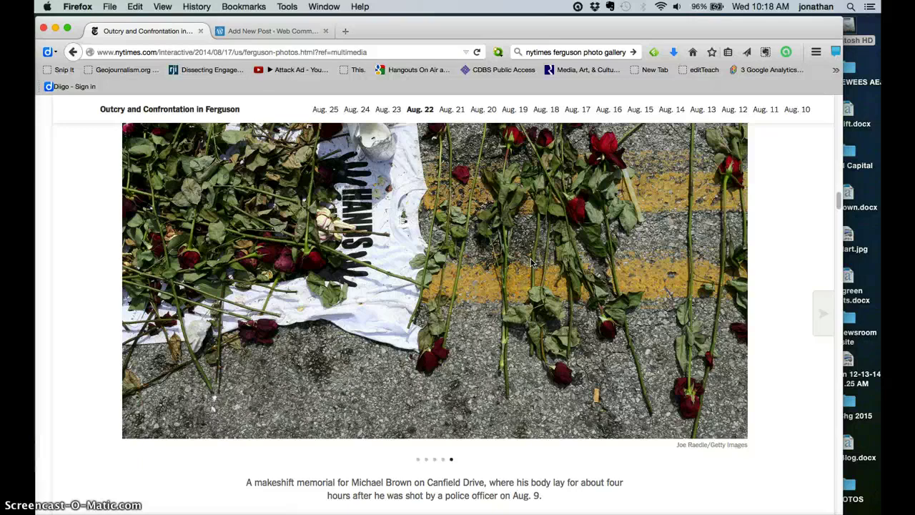
click(622, 388)
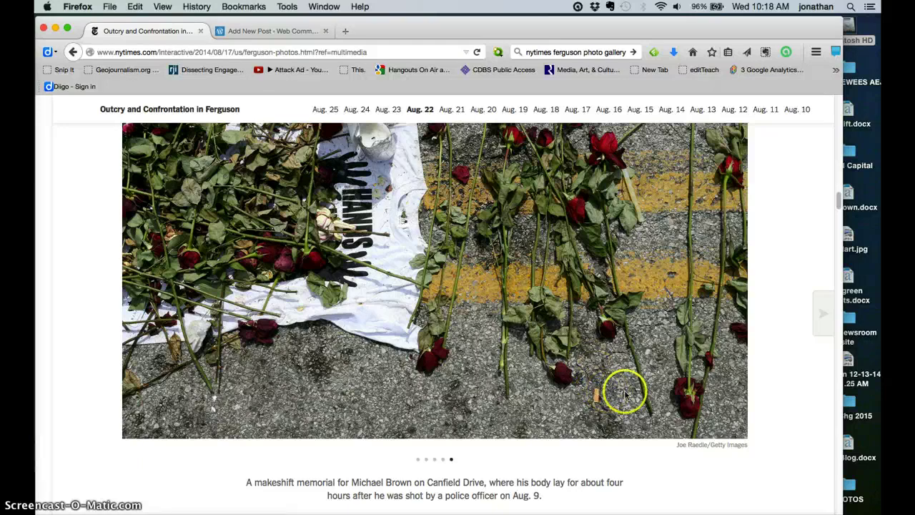
scroll(625, 395, down, 1)
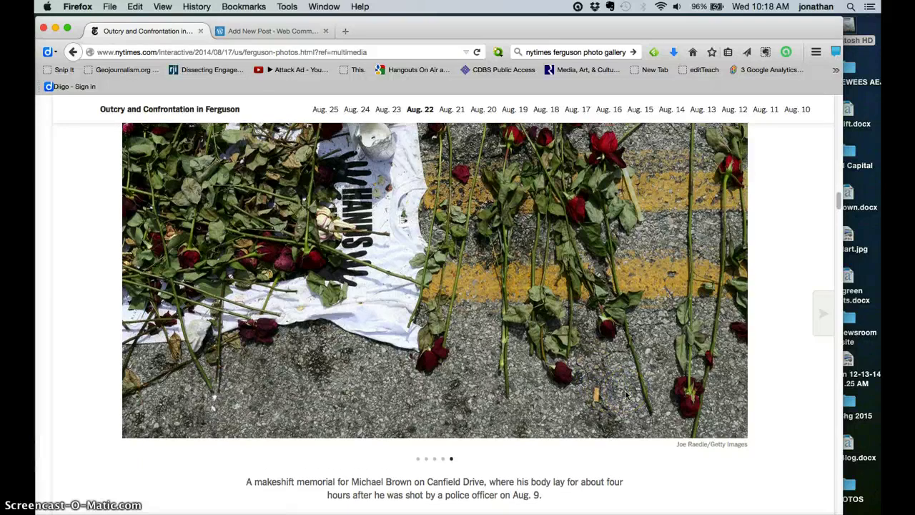
drag(802, 435, 745, 443)
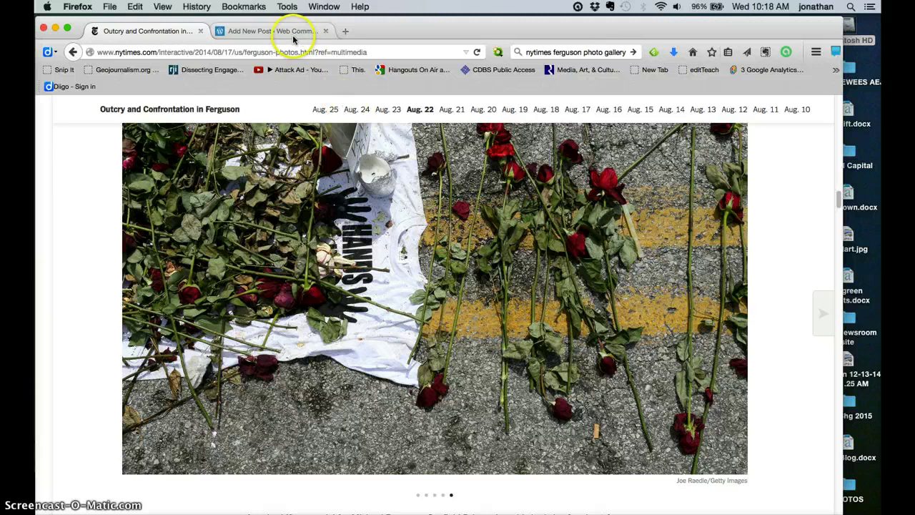
click(453, 259)
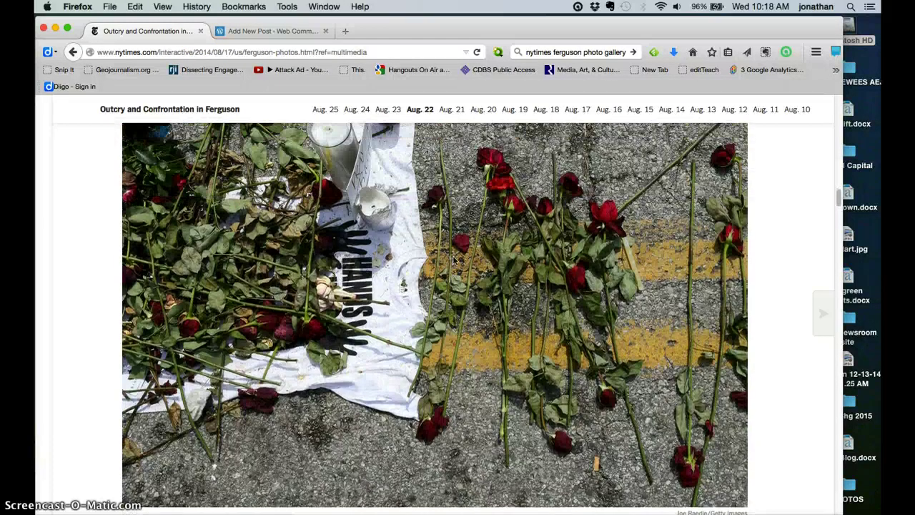
Page back and forth through the Aug. 22 photos to compare them, ending on the first photo with the flag carrier.
click(157, 242)
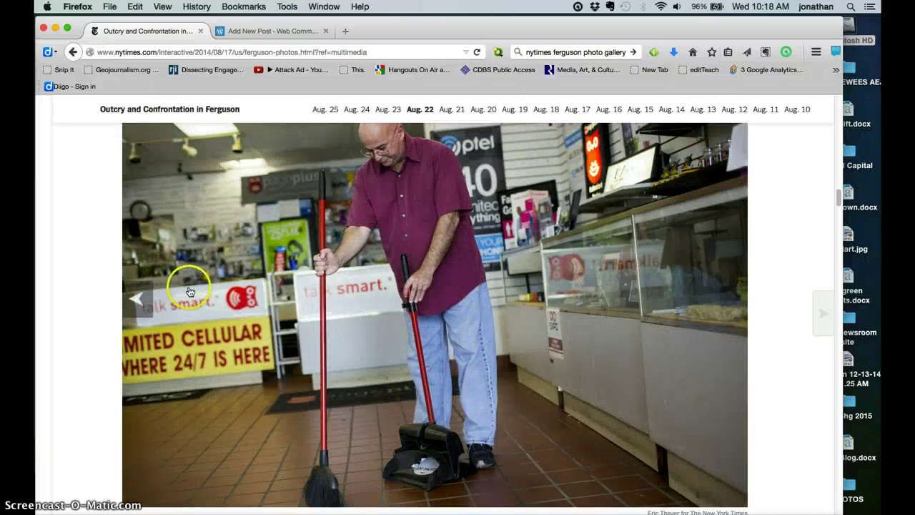
click(146, 301)
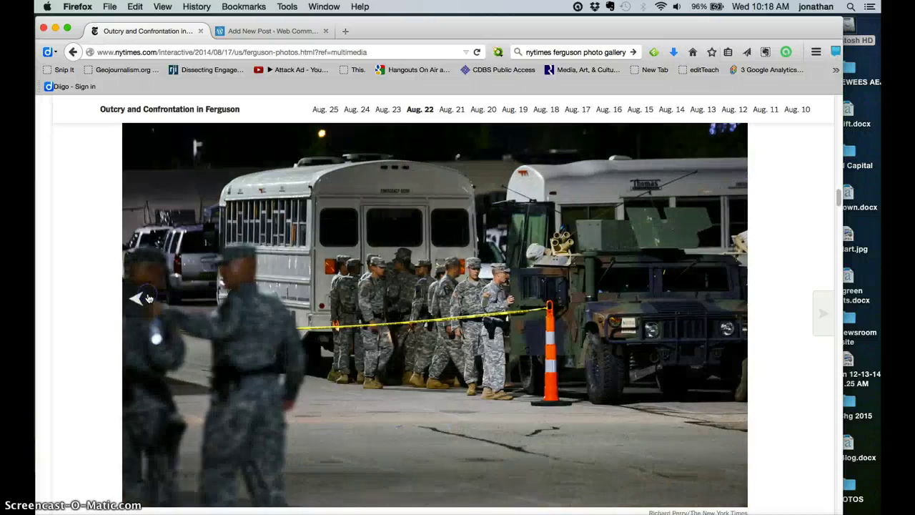
click(133, 302)
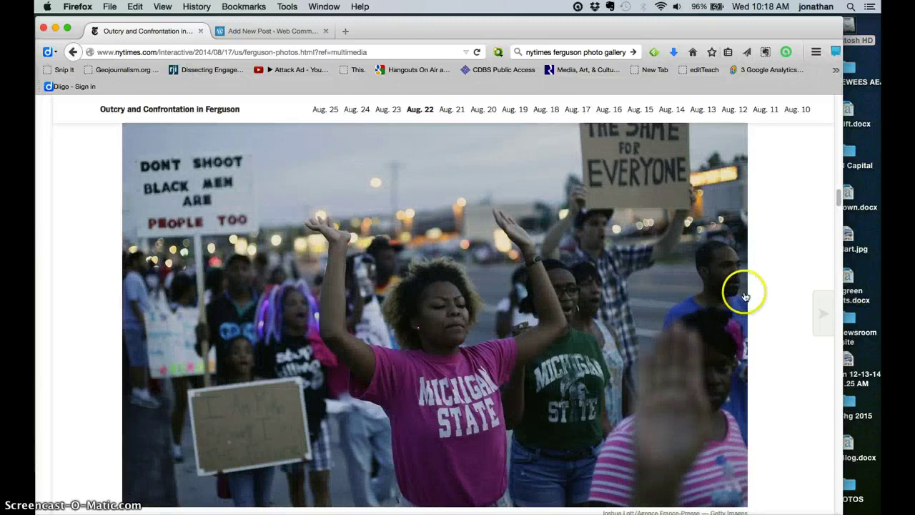
click(731, 300)
click(729, 300)
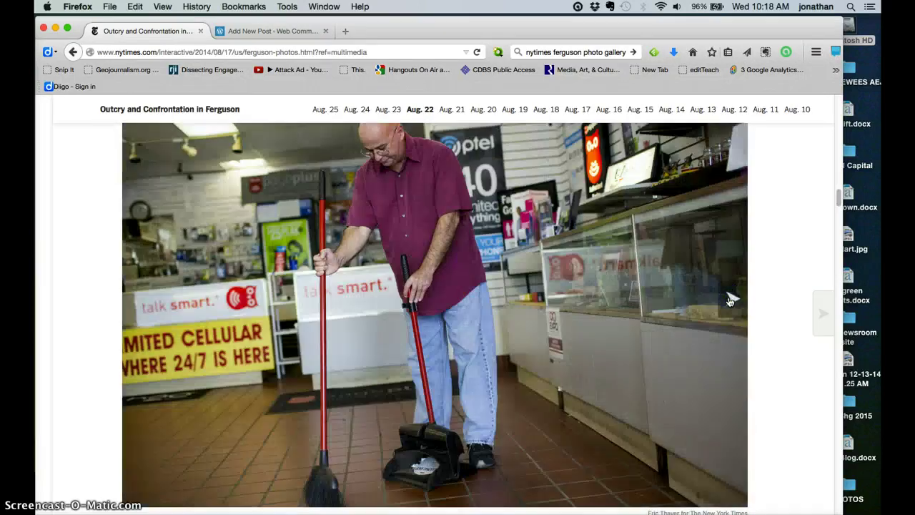
click(729, 300)
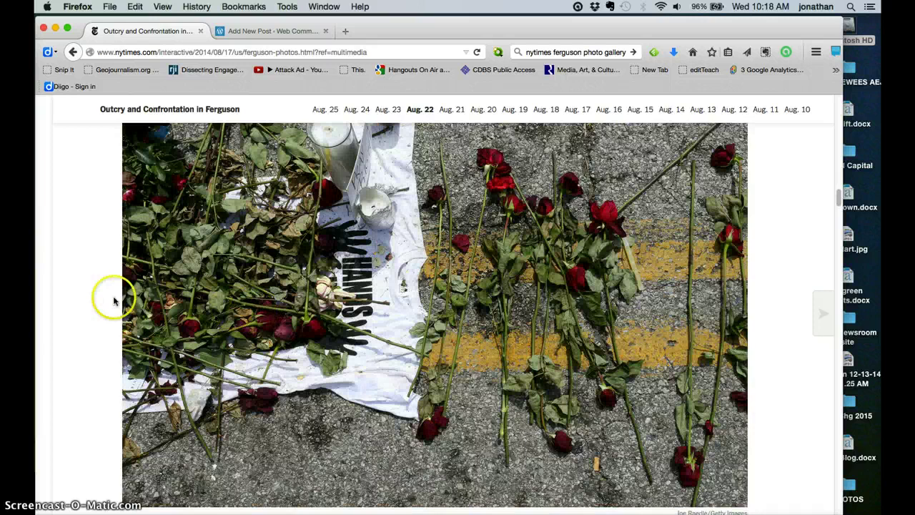
click(137, 299)
click(138, 298)
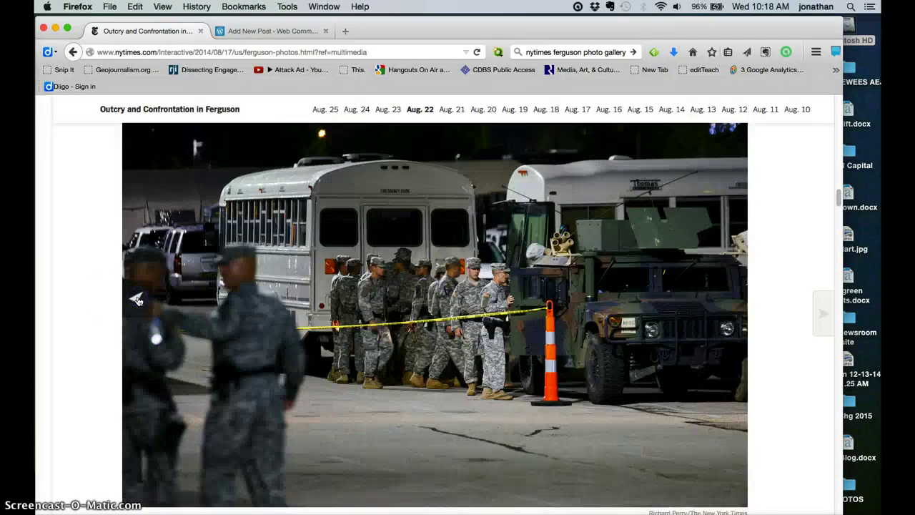
click(137, 299)
click(137, 299)
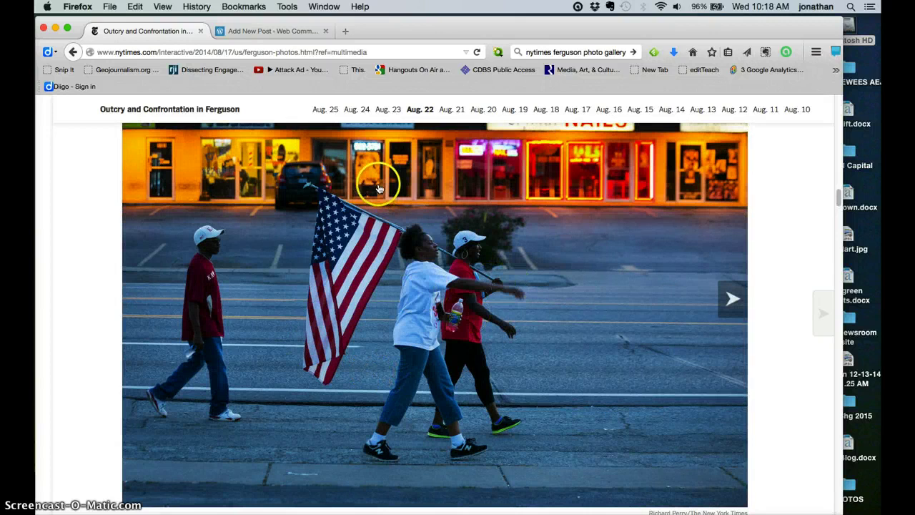
Switch to the new WordPress post and open the file upload area for inserting media.
click(288, 31)
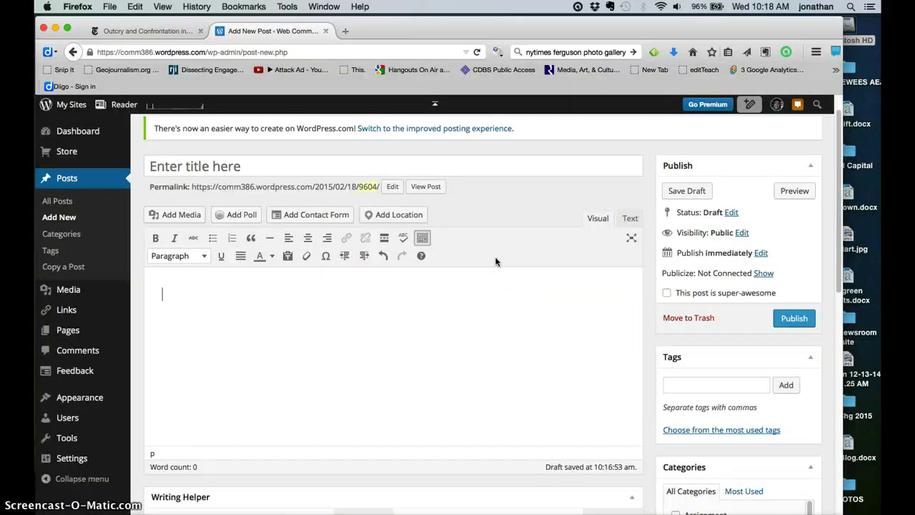
click(182, 218)
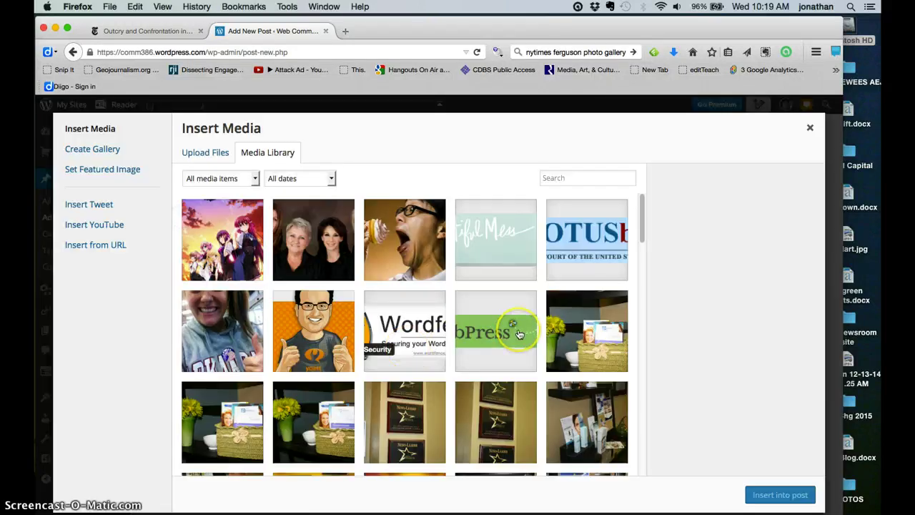
click(199, 151)
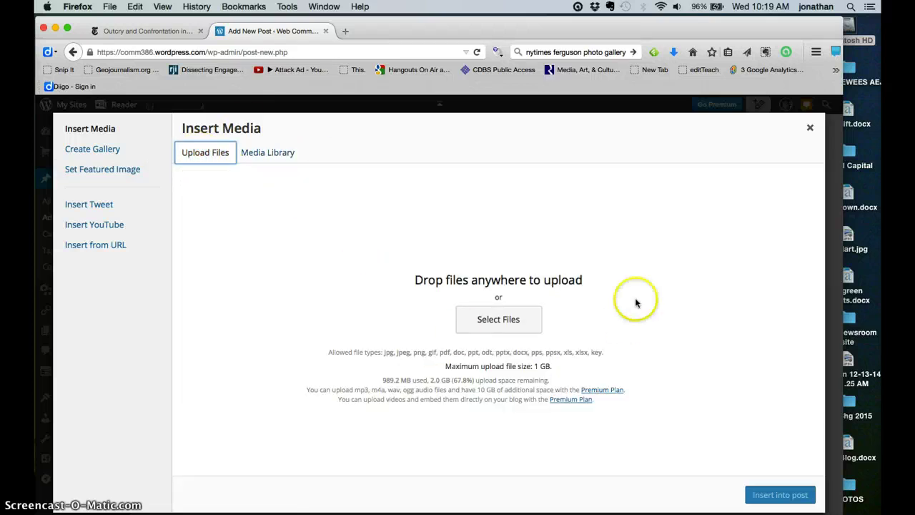
Create a new gallery from the first four media library images, from the anime group through photo-2.jpg.
click(266, 155)
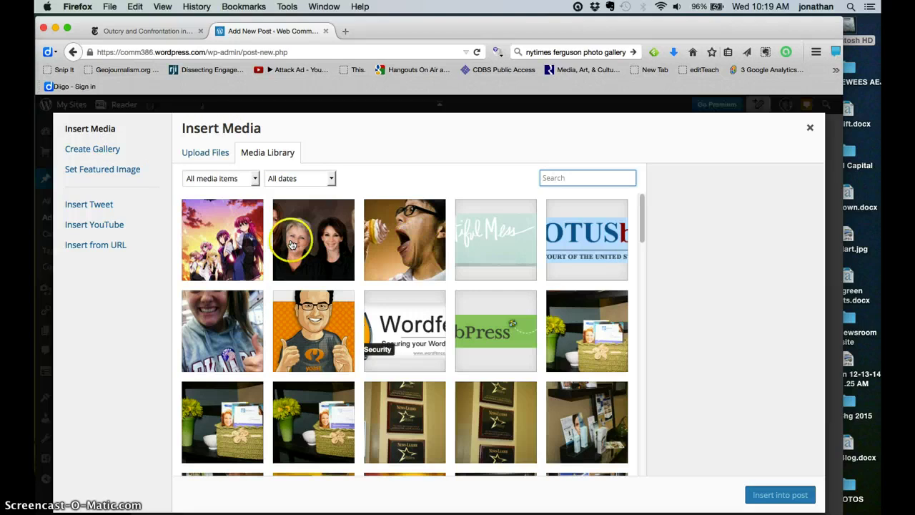
click(114, 150)
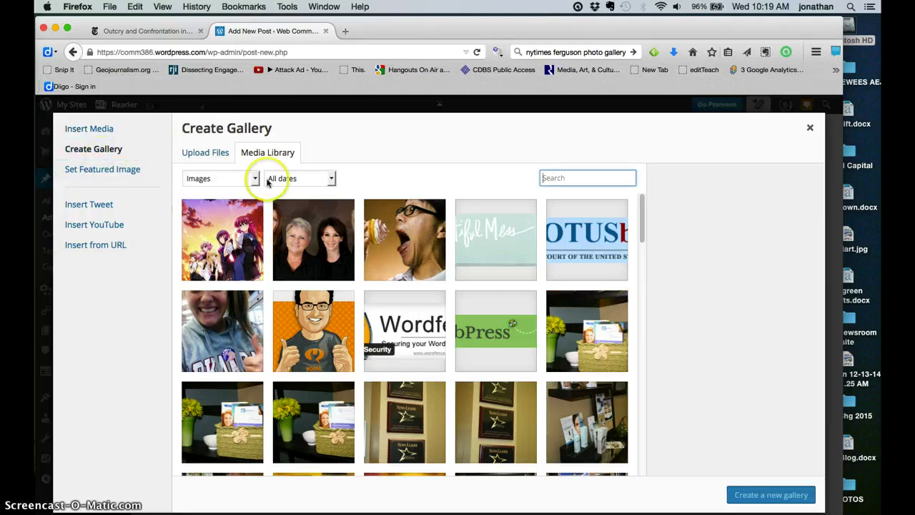
click(225, 242)
click(338, 257)
click(398, 253)
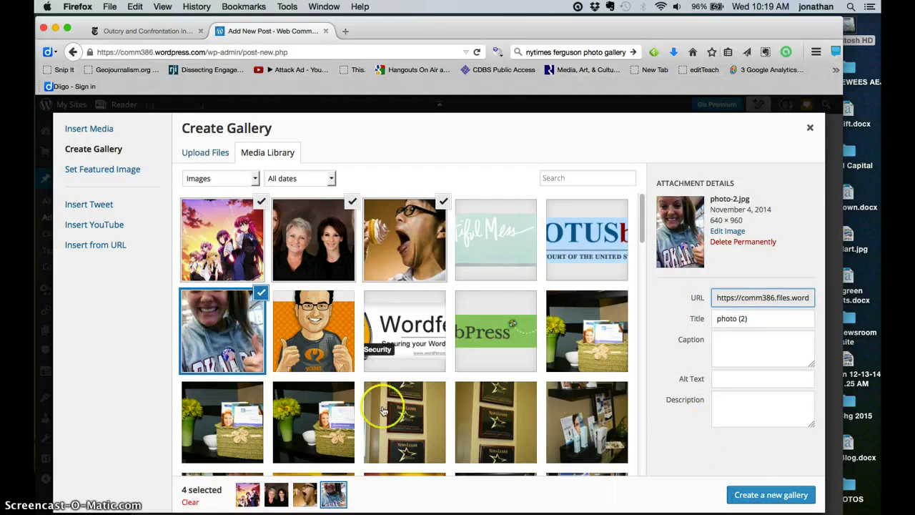
click(260, 292)
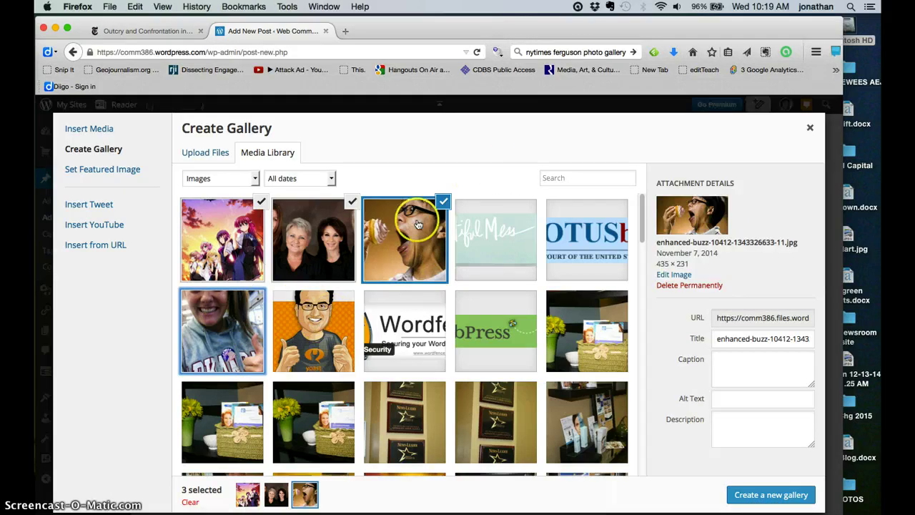
click(204, 342)
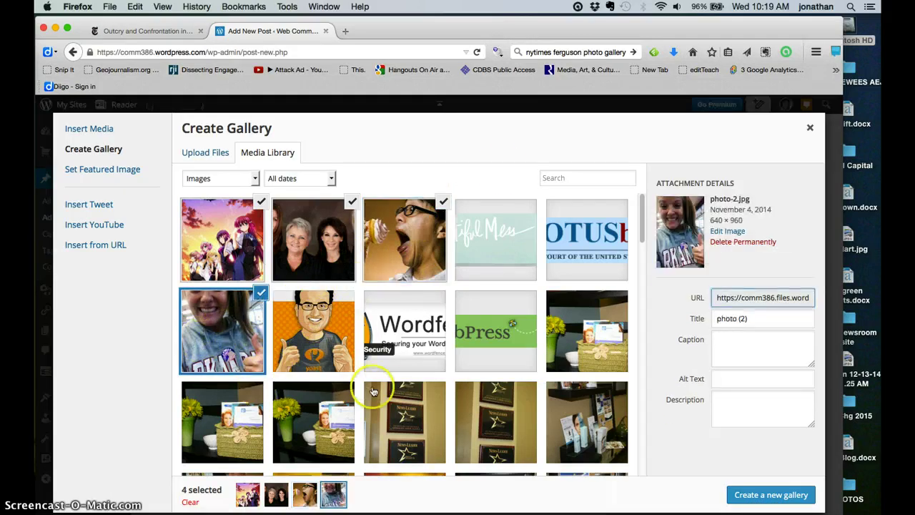
click(771, 493)
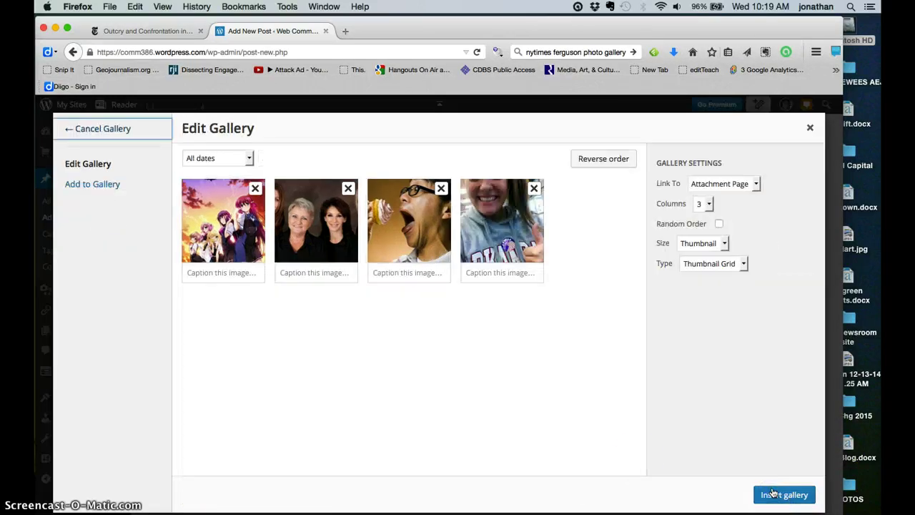
Move the sweatshirt selfie to second place in the gallery and add img_7320.jpg from the media library.
drag(493, 227, 407, 228)
drag(300, 227, 427, 243)
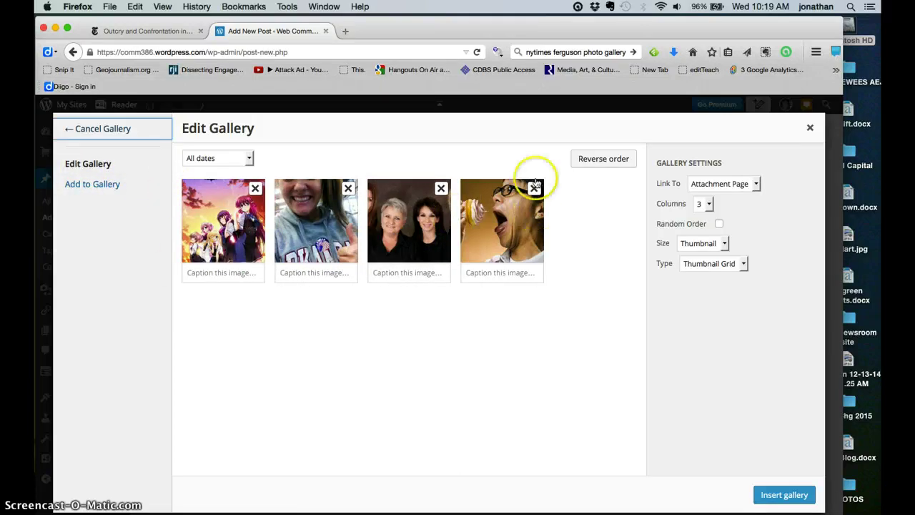
click(107, 184)
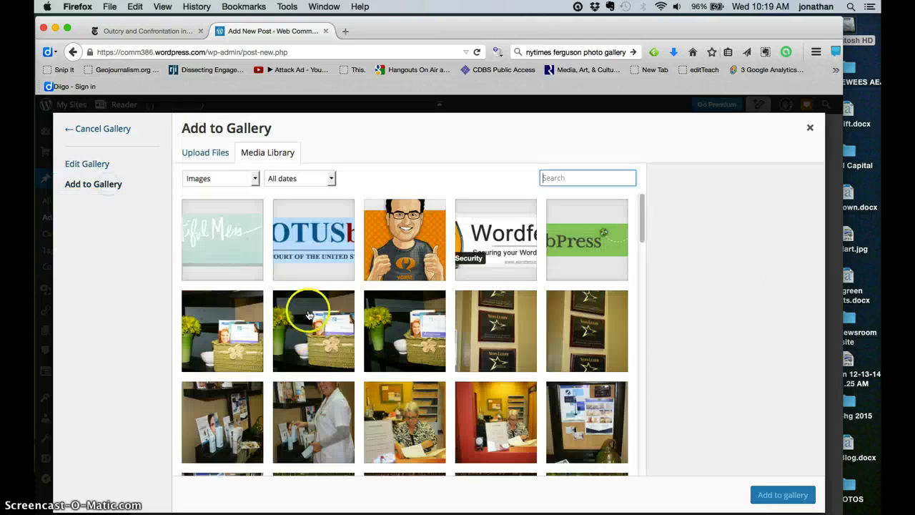
click(401, 421)
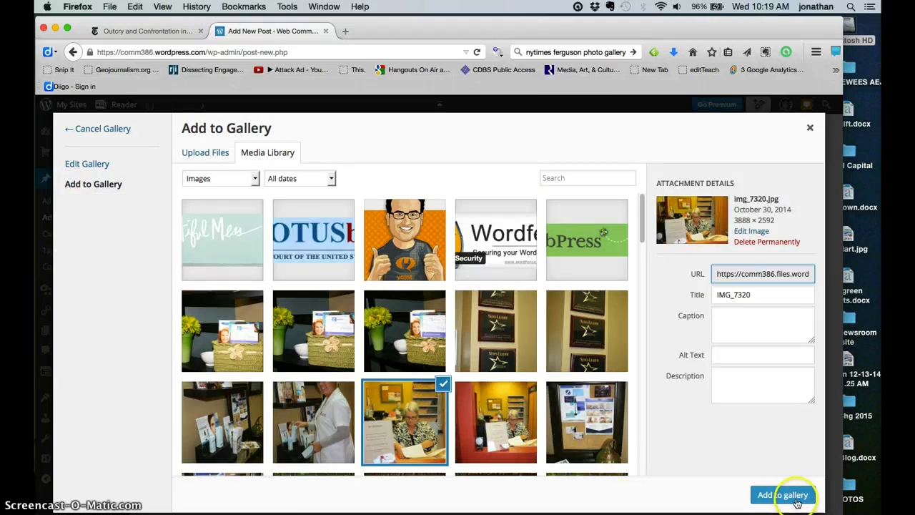
click(795, 501)
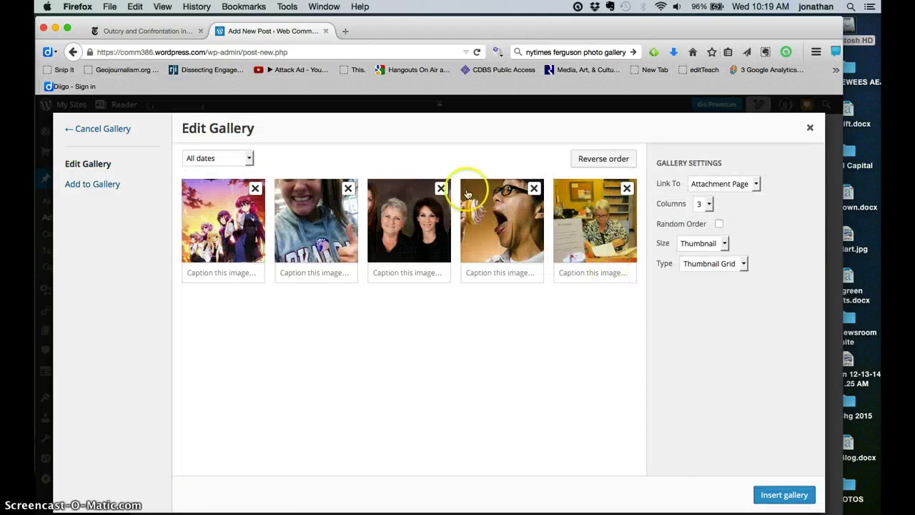
Reverse the order of the gallery images and switch it back.
click(597, 155)
click(597, 157)
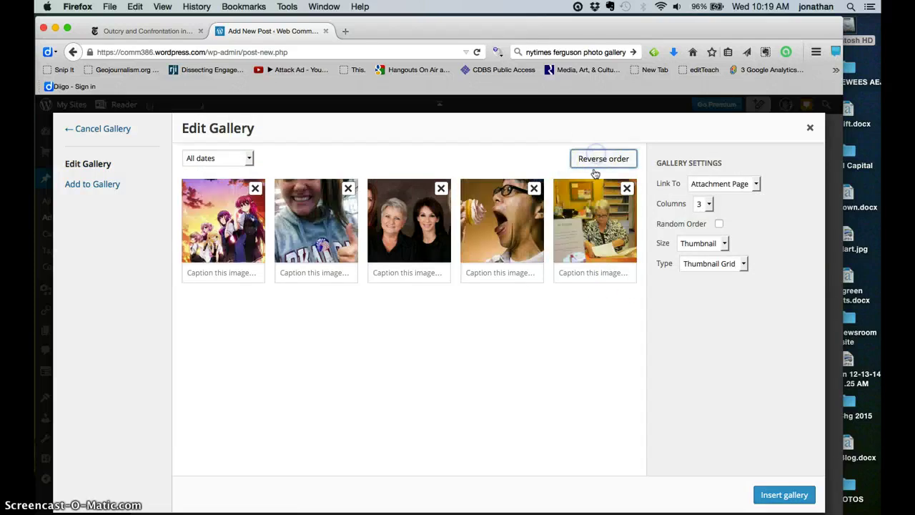
click(597, 273)
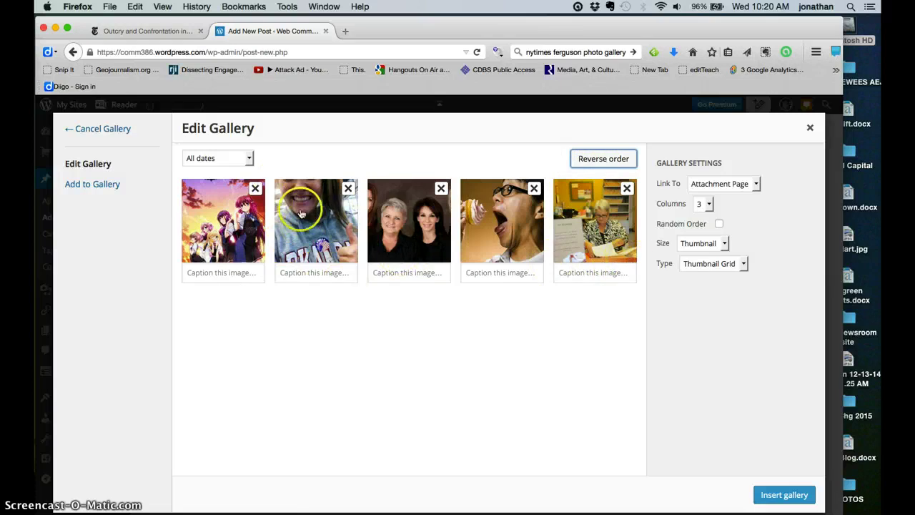
Remove the anime group image from the gallery and insert the gallery into the post with the Slideshow type.
click(255, 188)
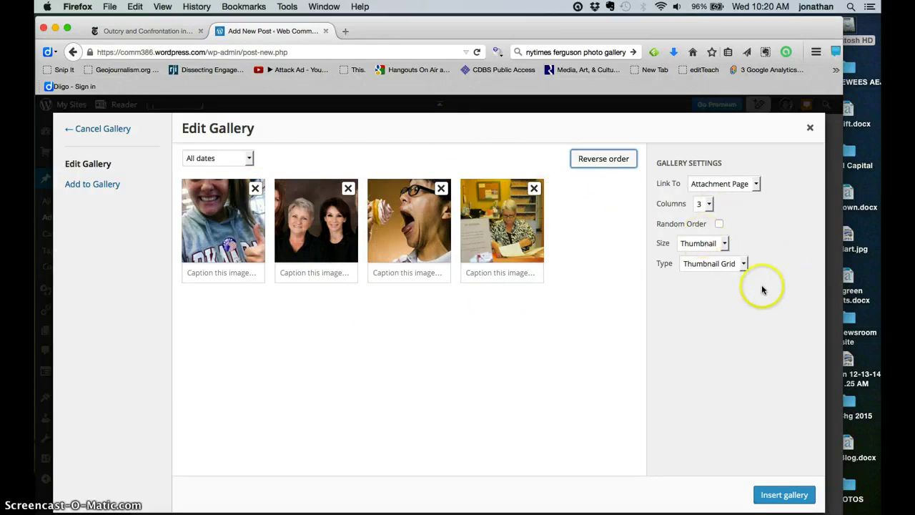
click(743, 266)
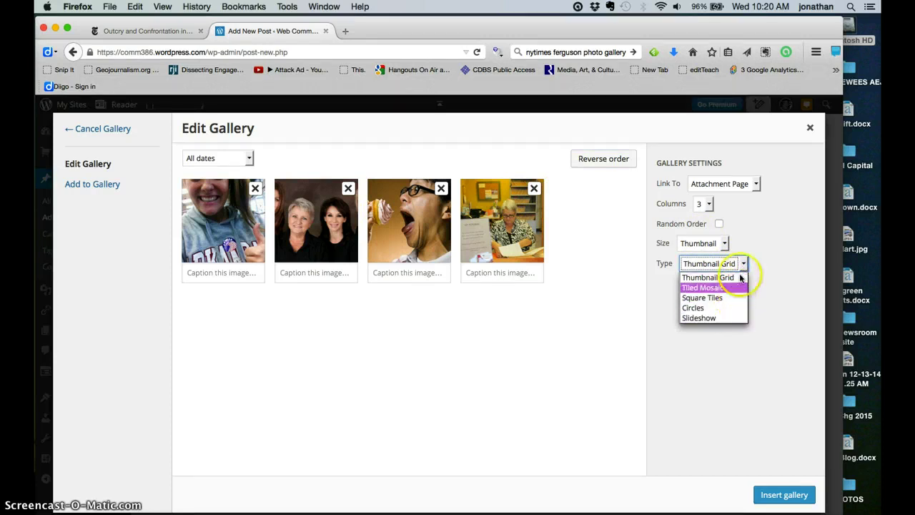
click(518, 321)
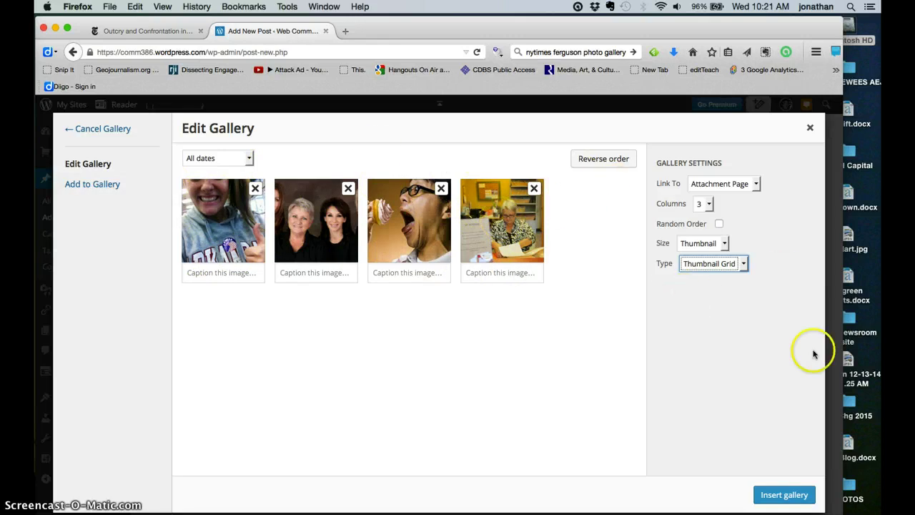
click(743, 263)
click(714, 318)
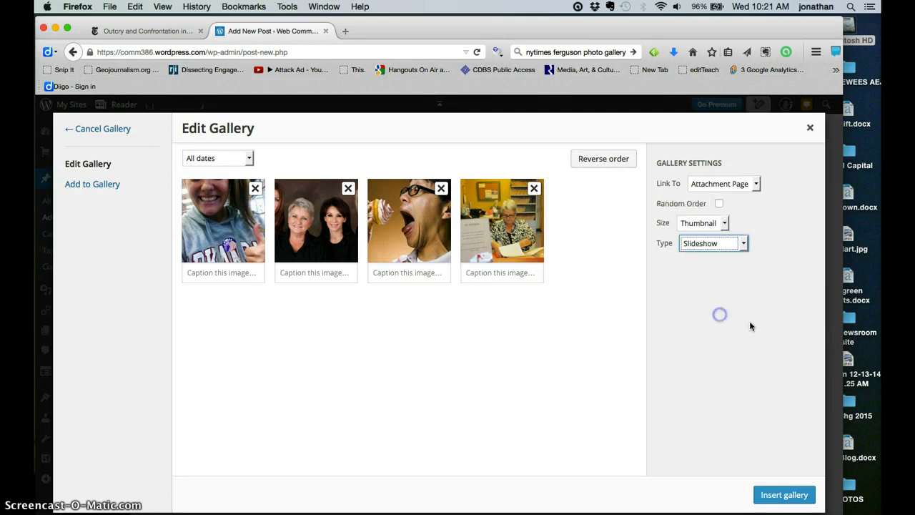
click(787, 496)
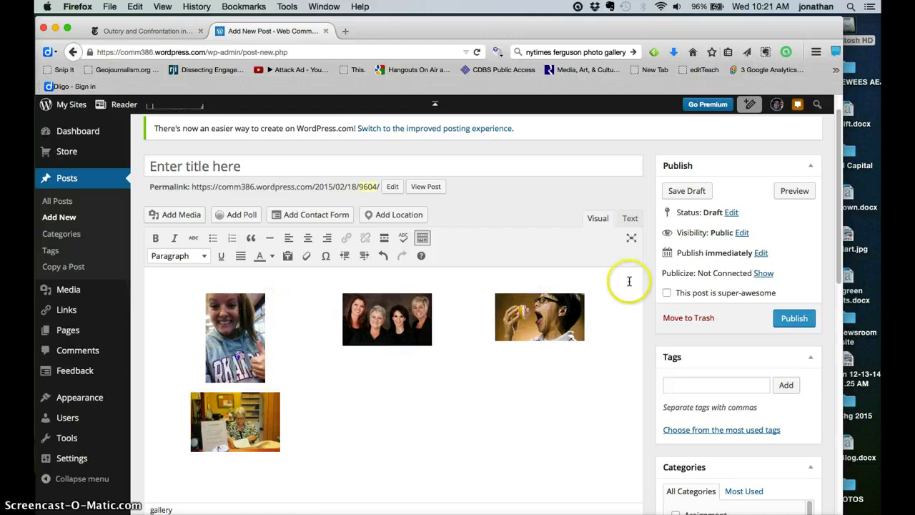
Show the post's content as text and examine the slideshow gallery shortcode.
click(632, 222)
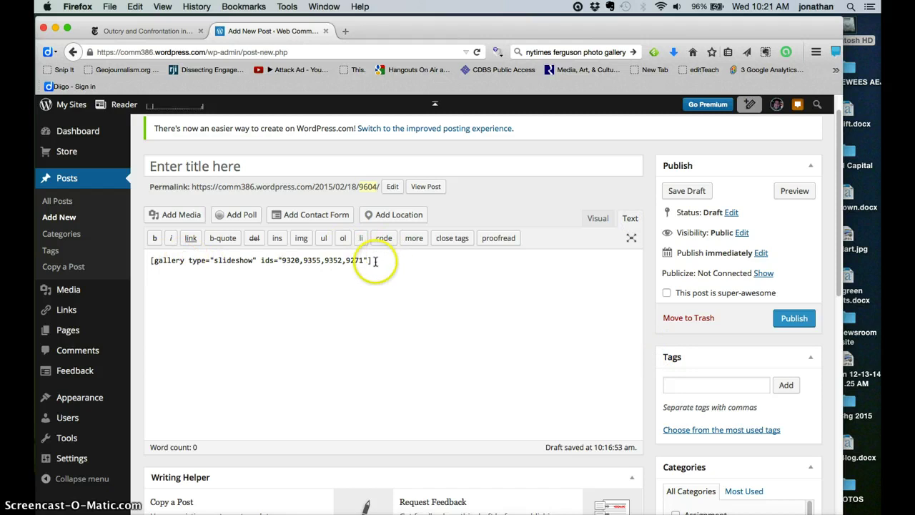
drag(371, 261, 143, 260)
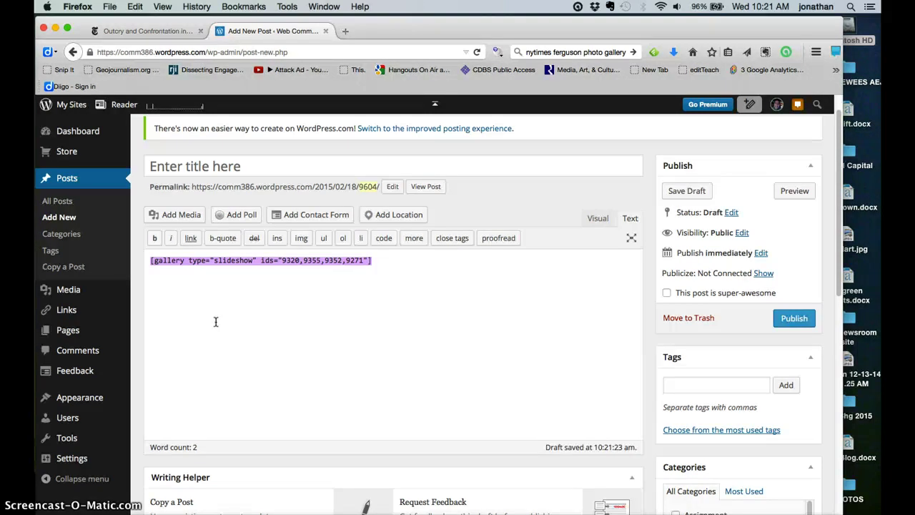
click(382, 263)
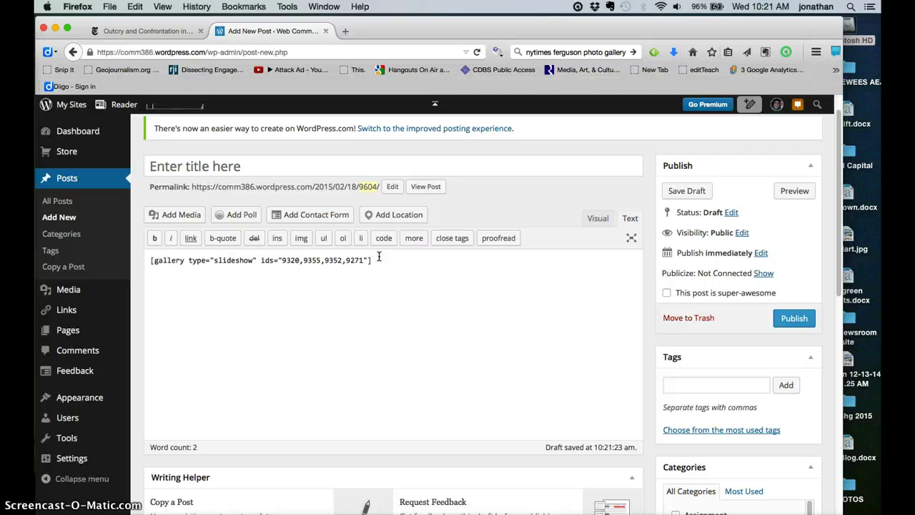
Preview the draft post and look at how the slideshow plays on the site.
click(795, 190)
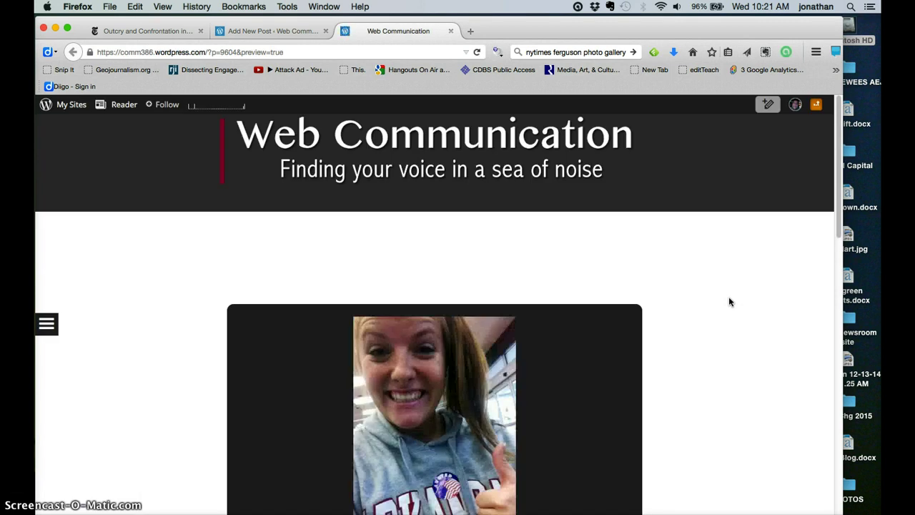
scroll(729, 301, down, 3)
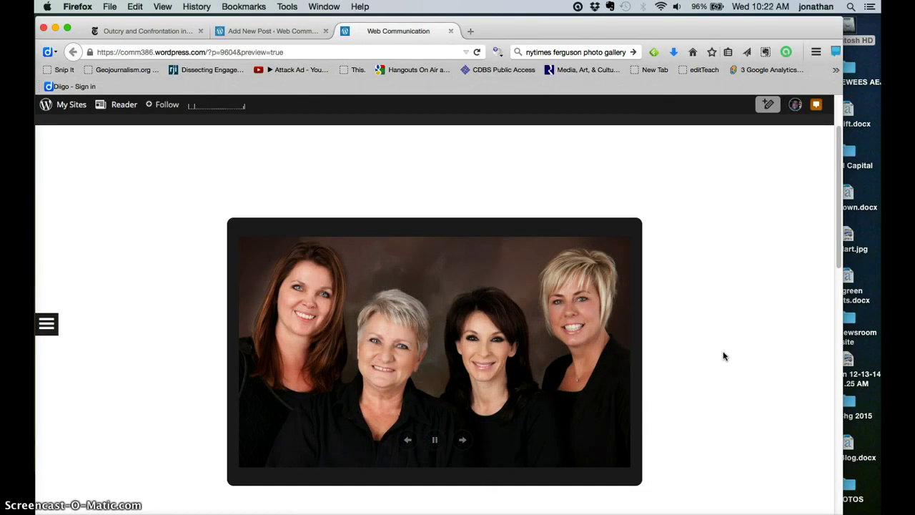
scroll(723, 356, up, 3)
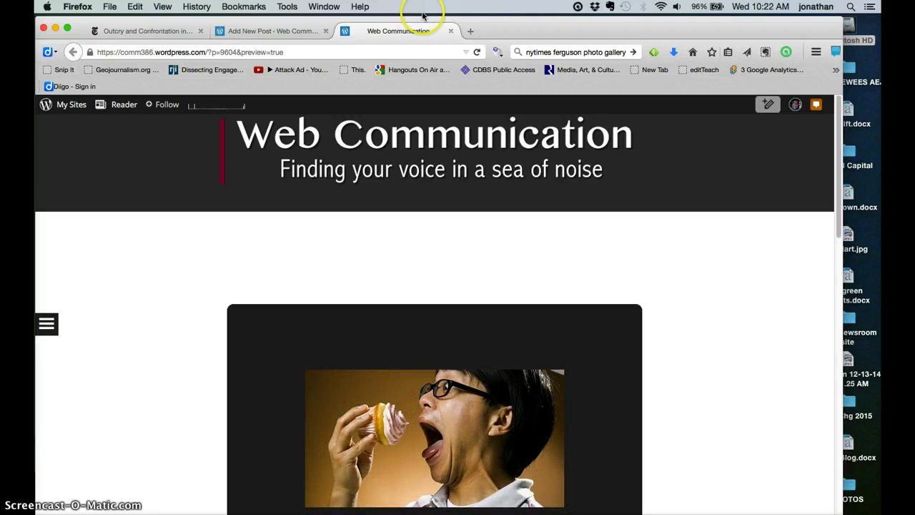
Return to the post editor and look over the gallery images in the visual view.
click(272, 31)
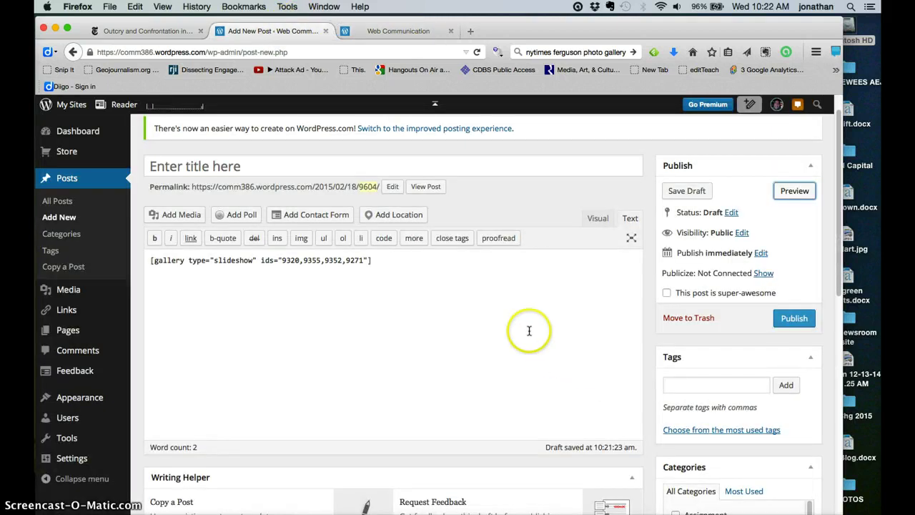
click(598, 218)
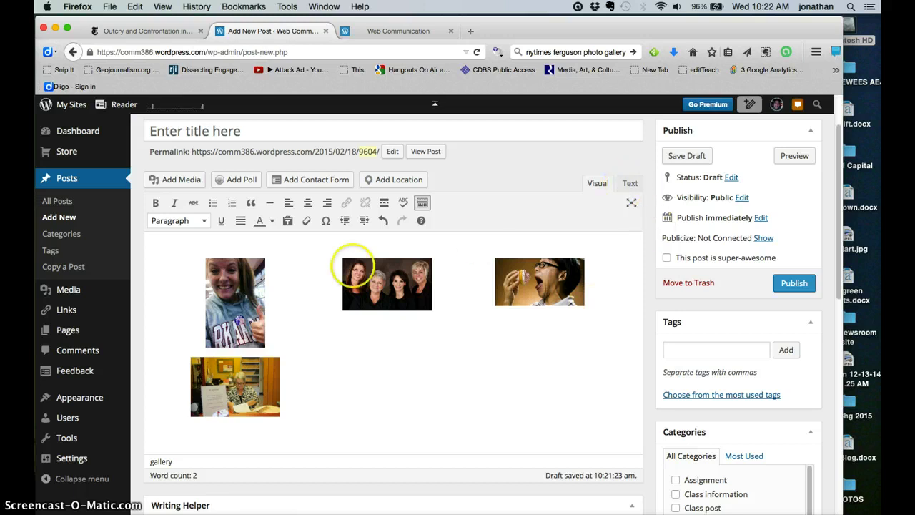
click(218, 285)
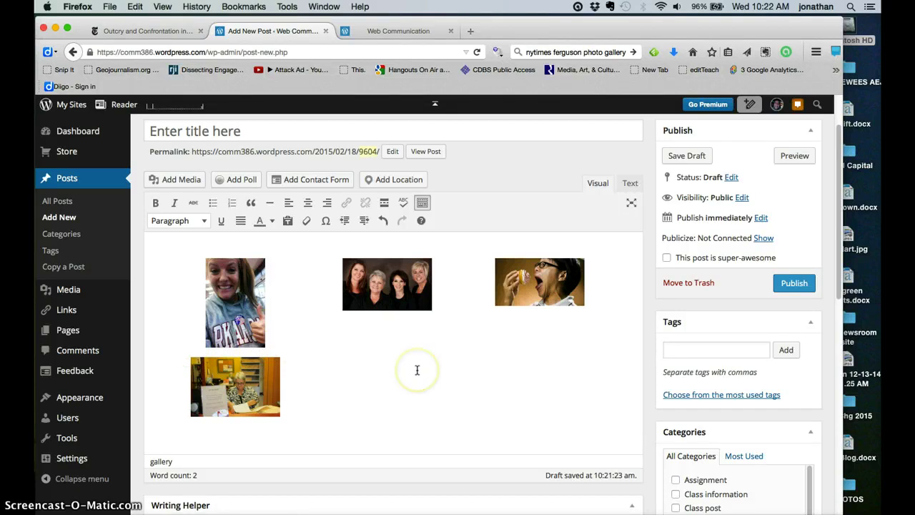
scroll(417, 369, up, 1)
click(435, 391)
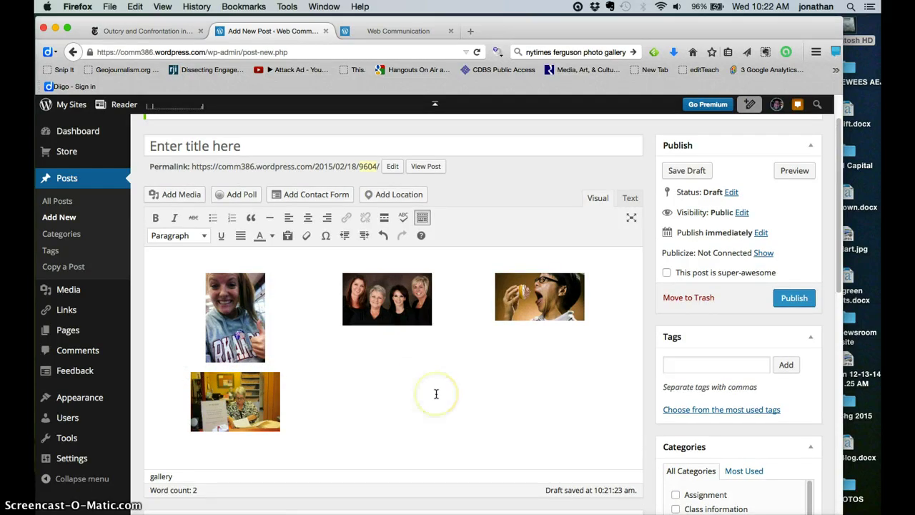